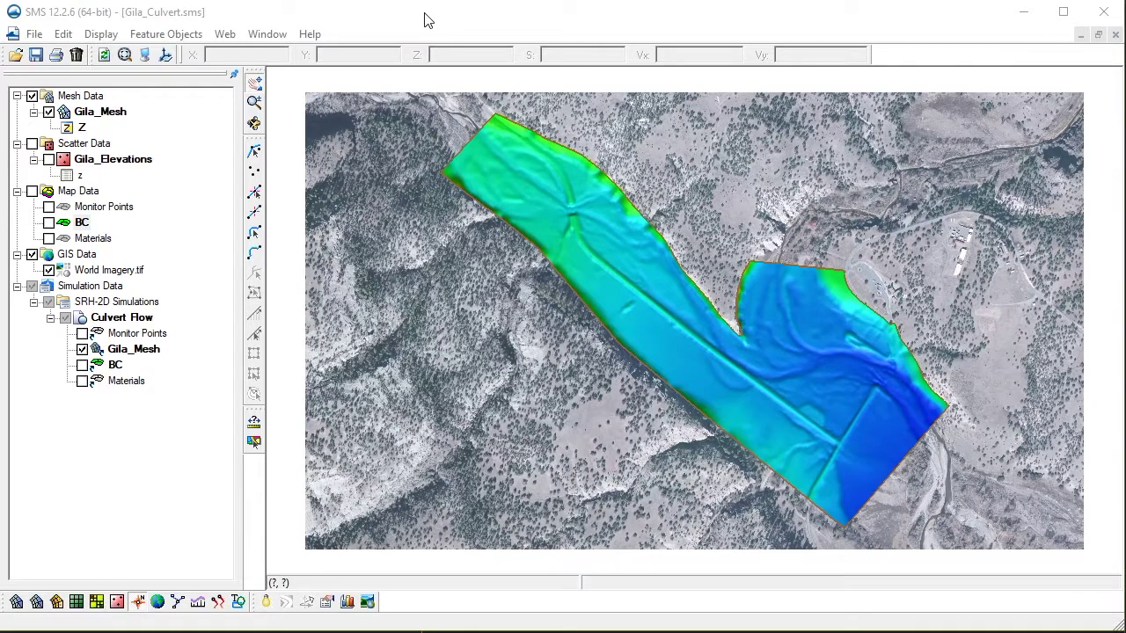
Step: Hide World Imagery.tif and Gila_Mesh, leaving only the BC coverage's Inlet-Q, Exit-H and culvert arcs visible
{"action": "left_click", "coordinate": [425, 20]}
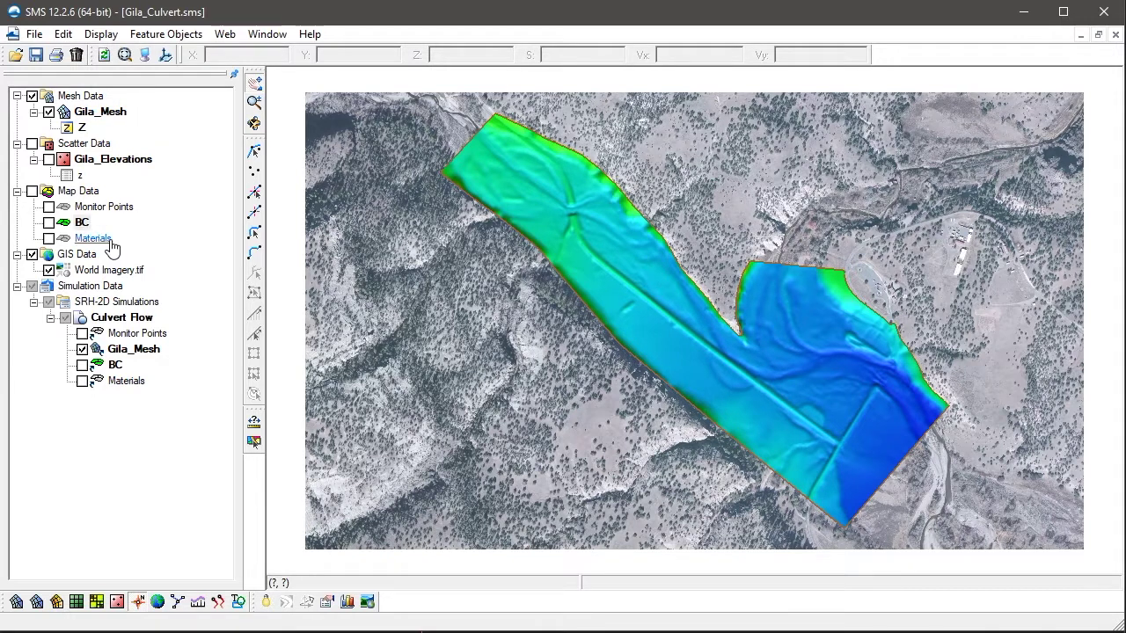
{"action": "left_click", "coordinate": [48, 271]}
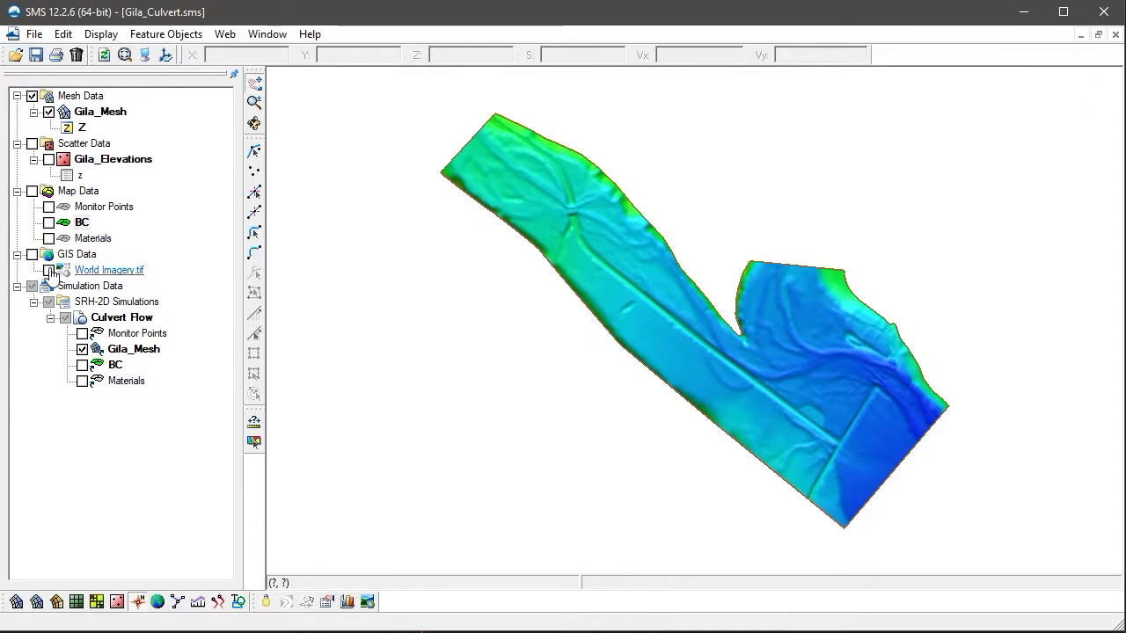
{"action": "left_click", "coordinate": [49, 112]}
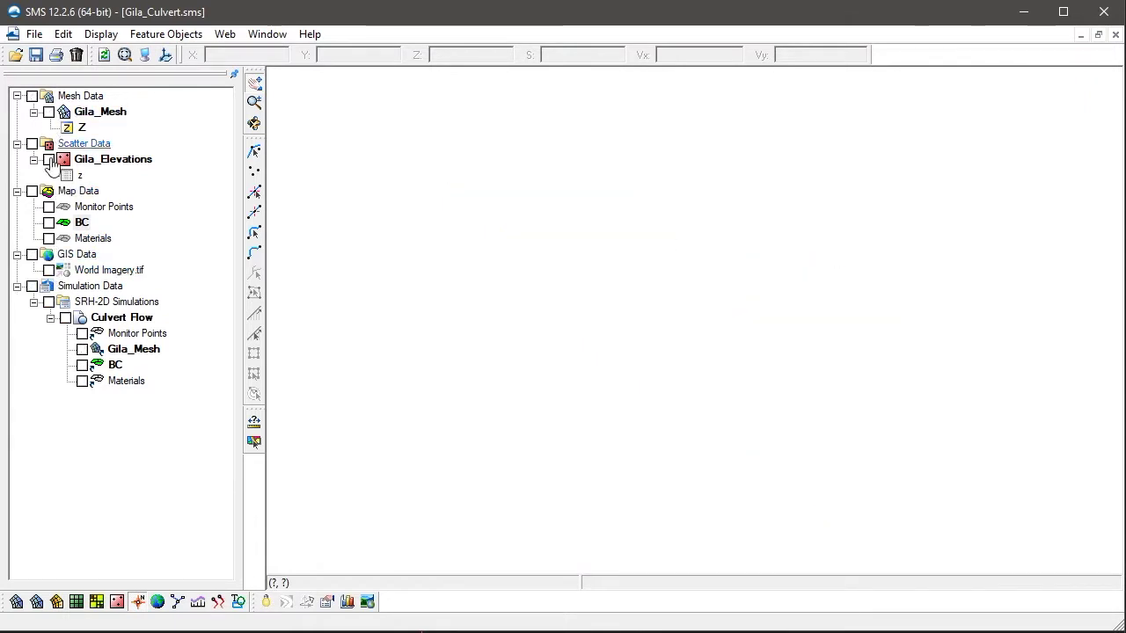
{"action": "left_click", "coordinate": [48, 223]}
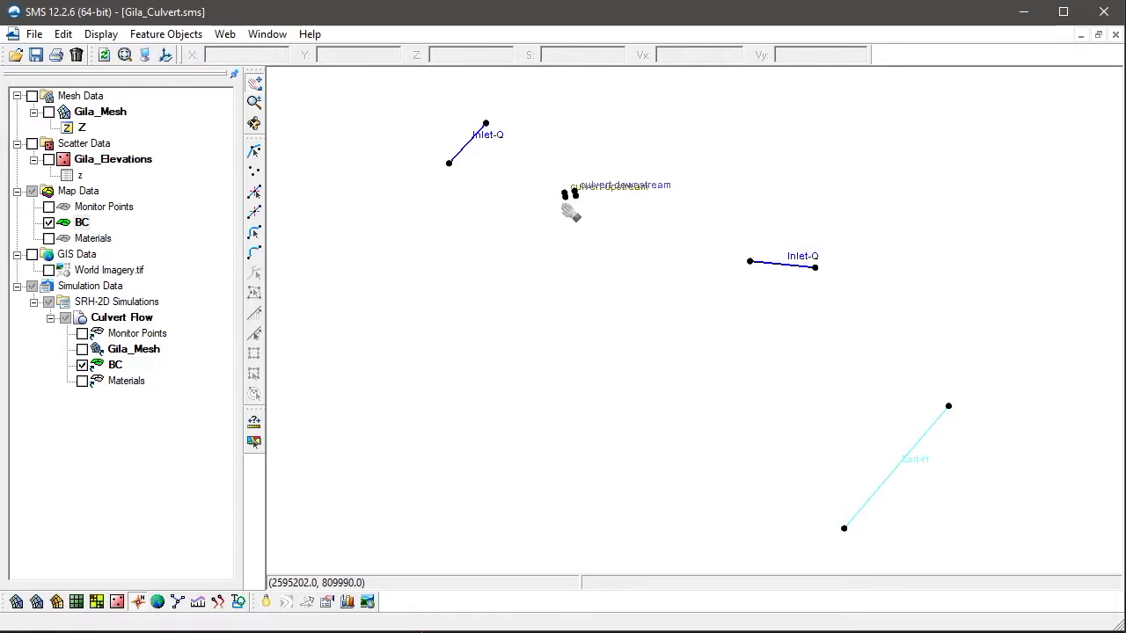
Step: Hide the BC arcs and show the Materials coverage as the active coverage
{"action": "left_click", "coordinate": [48, 223]}
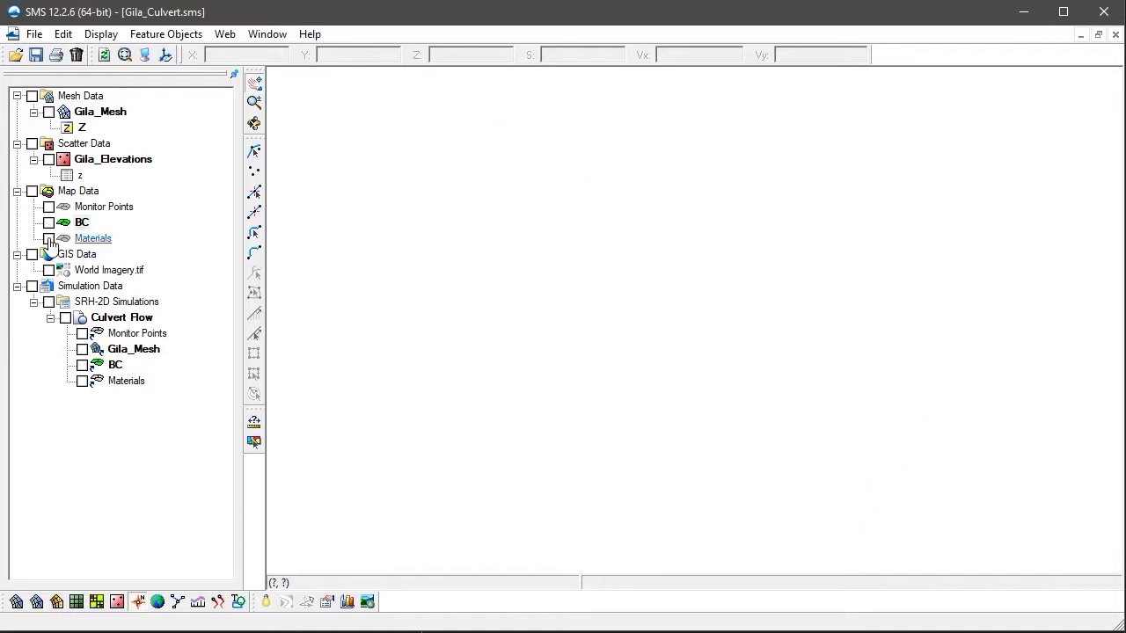
{"action": "left_click", "coordinate": [49, 238]}
{"action": "left_click", "coordinate": [95, 239]}
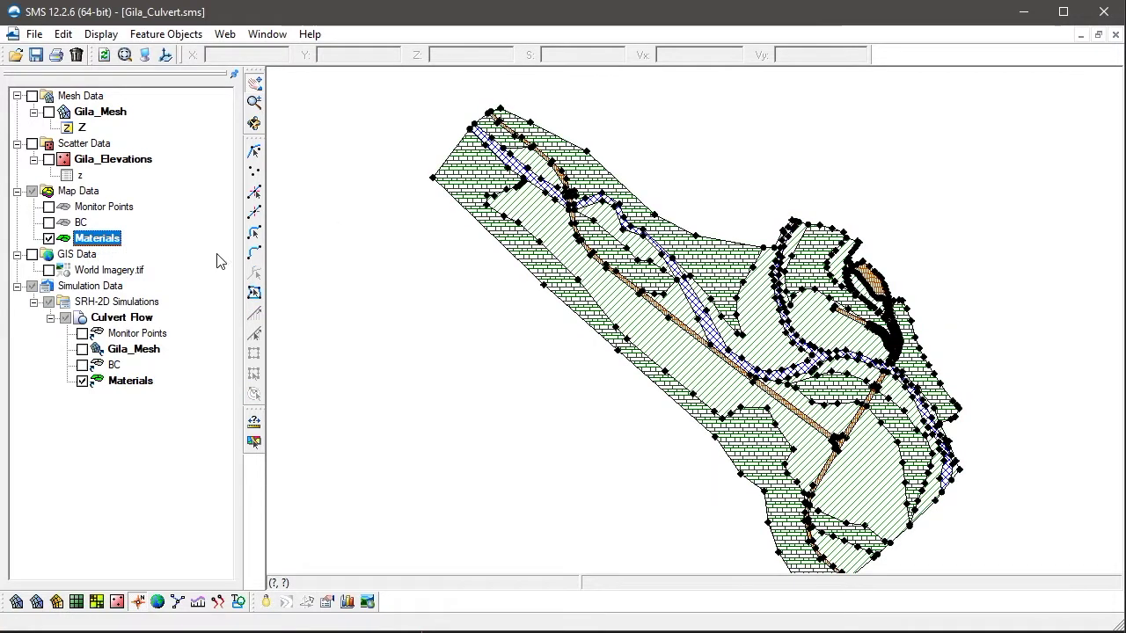
Step: Inspect a polygon's Channel, Road and Trees Manning's n values, then close the dialog without changes
{"action": "left_click", "coordinate": [256, 294]}
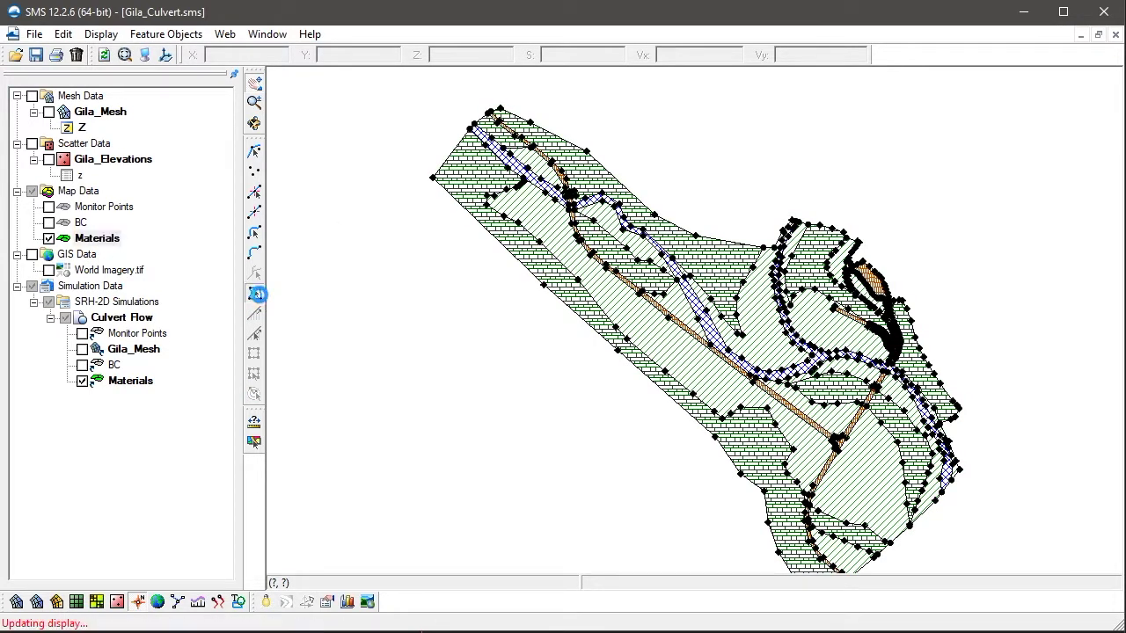
{"action": "double_click", "coordinate": [618, 302]}
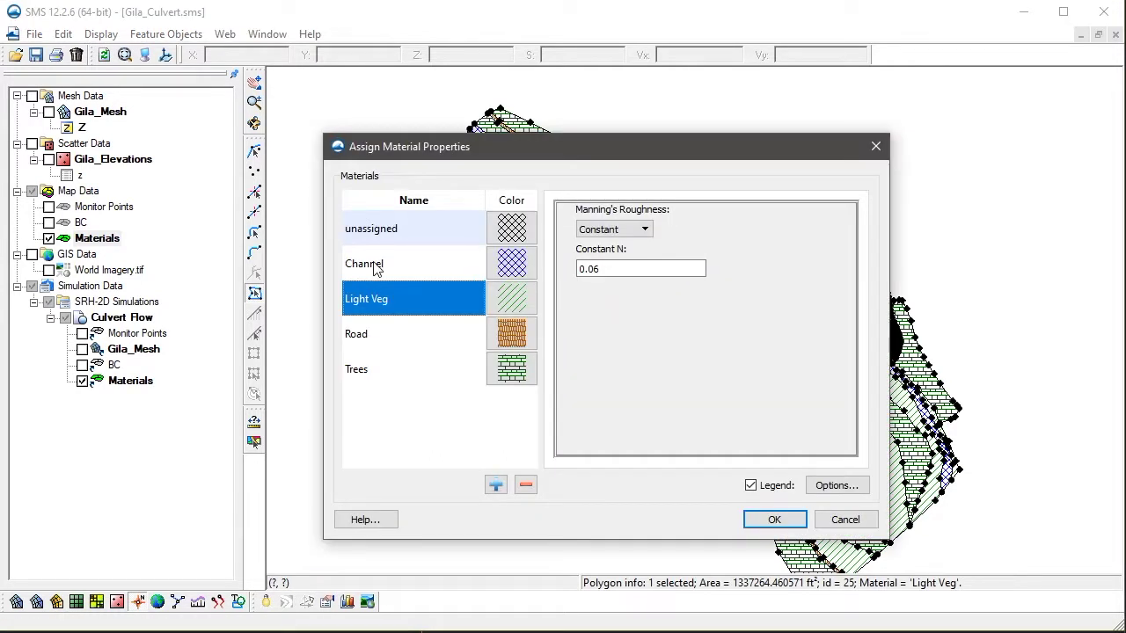
{"action": "left_click", "coordinate": [377, 269]}
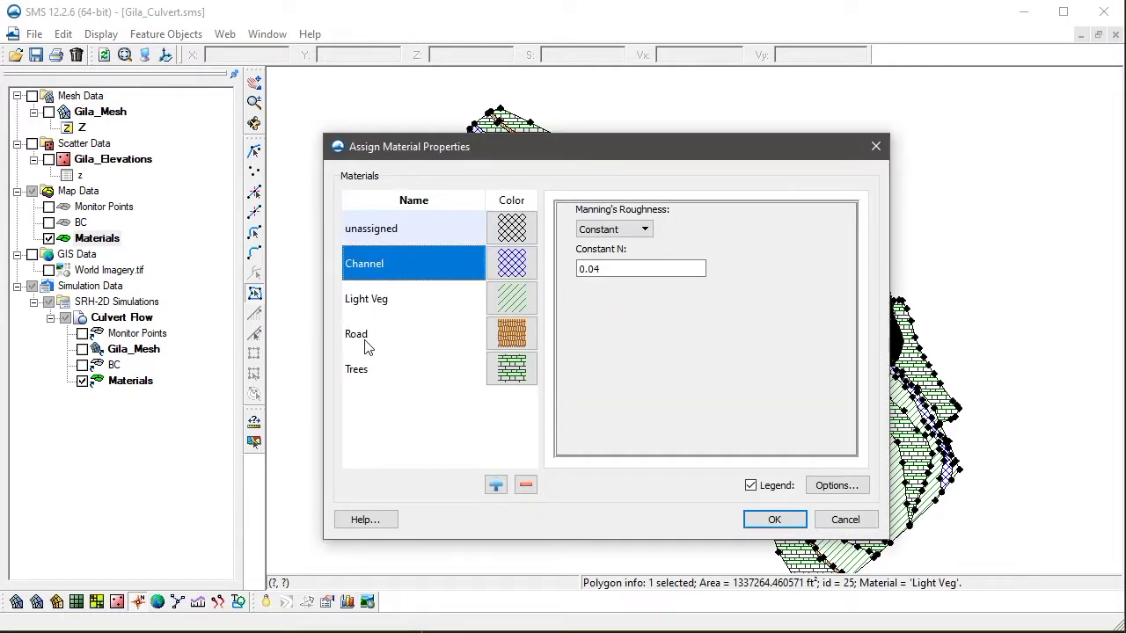
{"action": "left_click", "coordinate": [367, 345]}
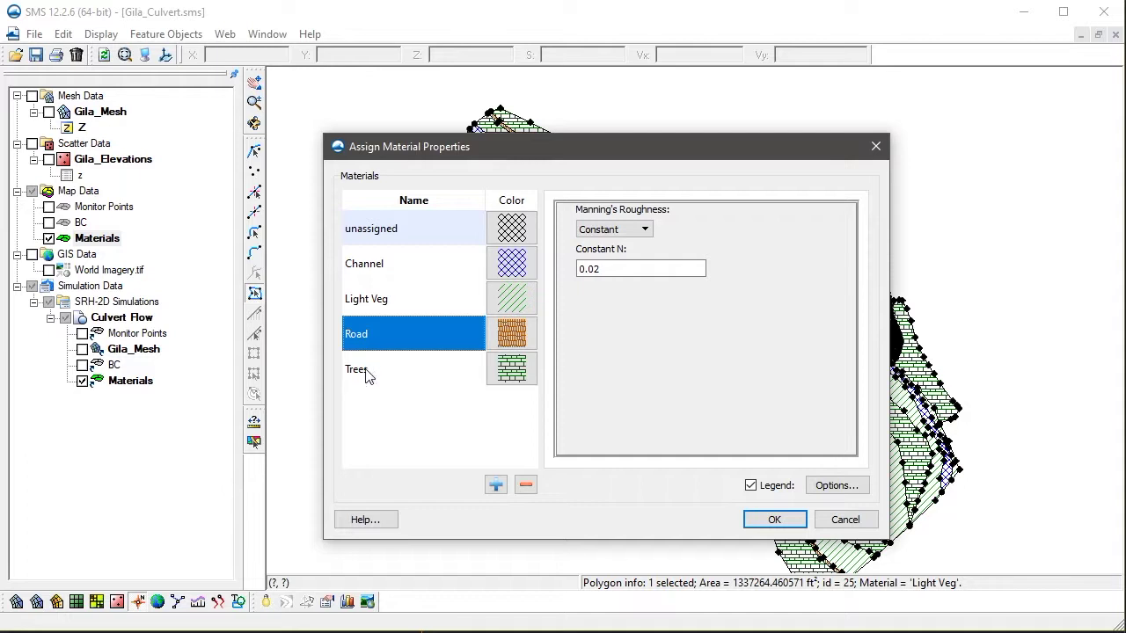
{"action": "left_click", "coordinate": [367, 373]}
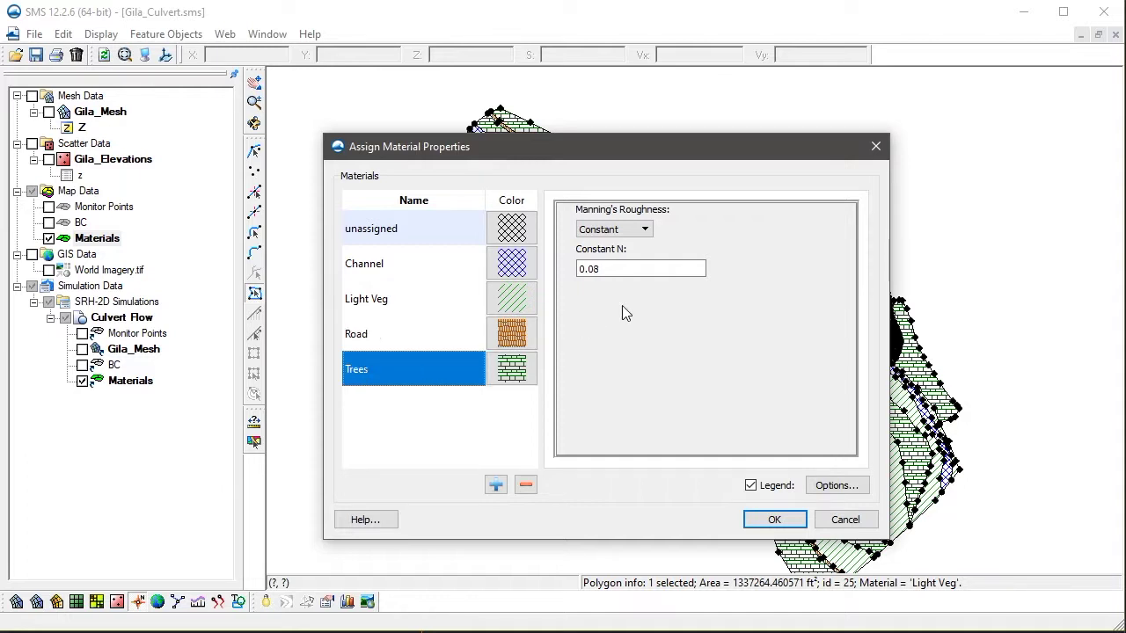
{"action": "left_click", "coordinate": [843, 520]}
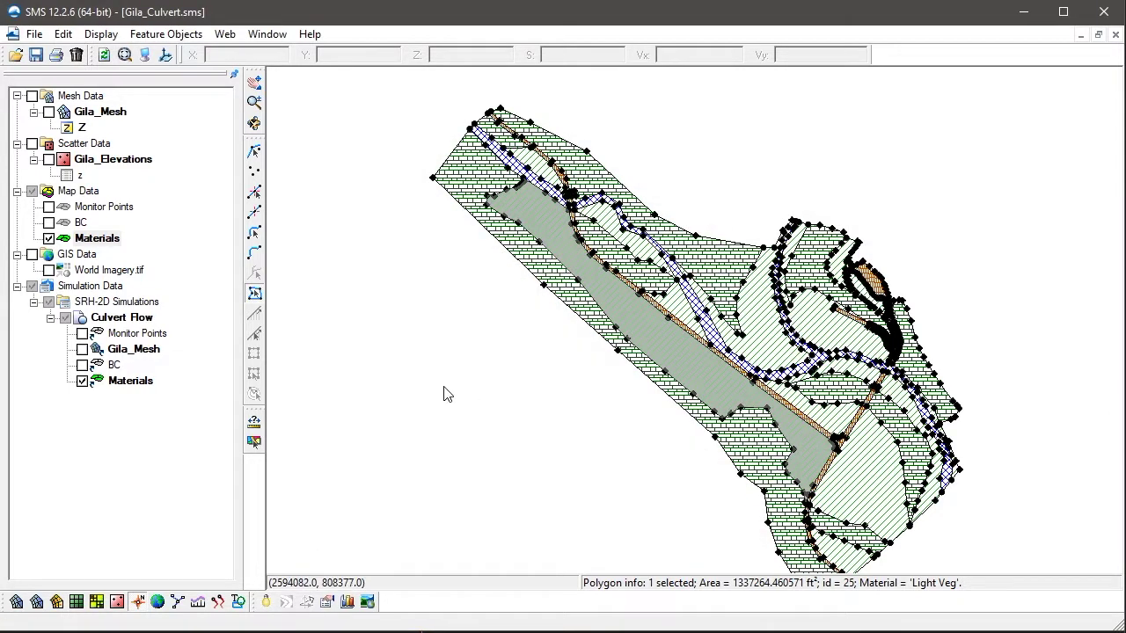
{"action": "left_click", "coordinate": [445, 395]}
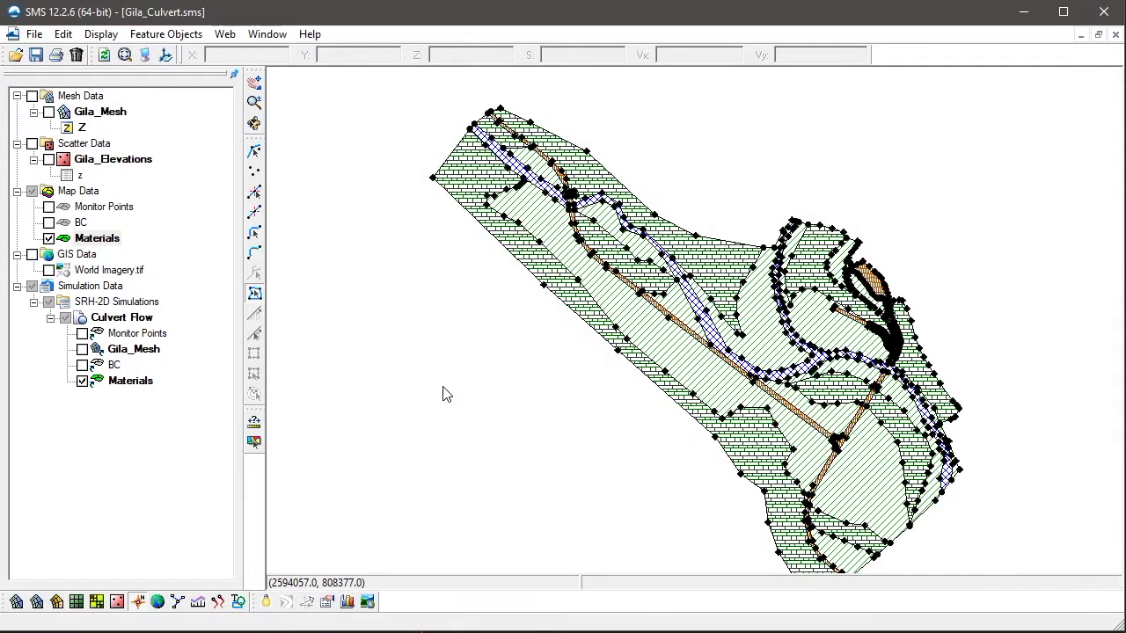
Step: Show the BC arcs again, hide the Materials polygons, and make BC the active coverage
{"action": "left_click", "coordinate": [48, 223]}
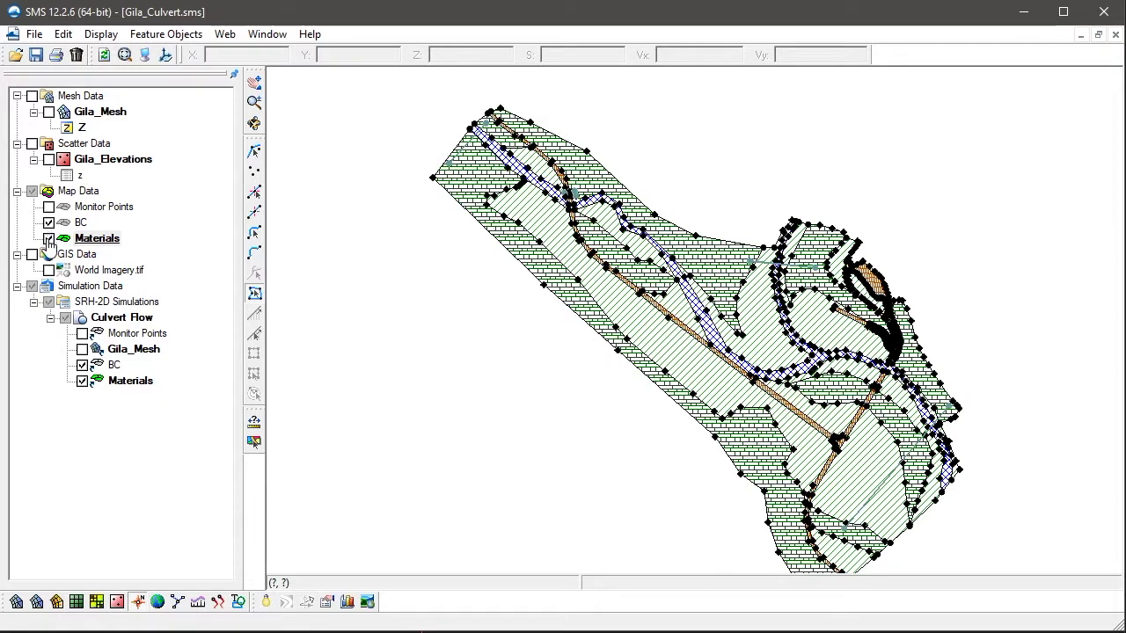
{"action": "left_click", "coordinate": [49, 239]}
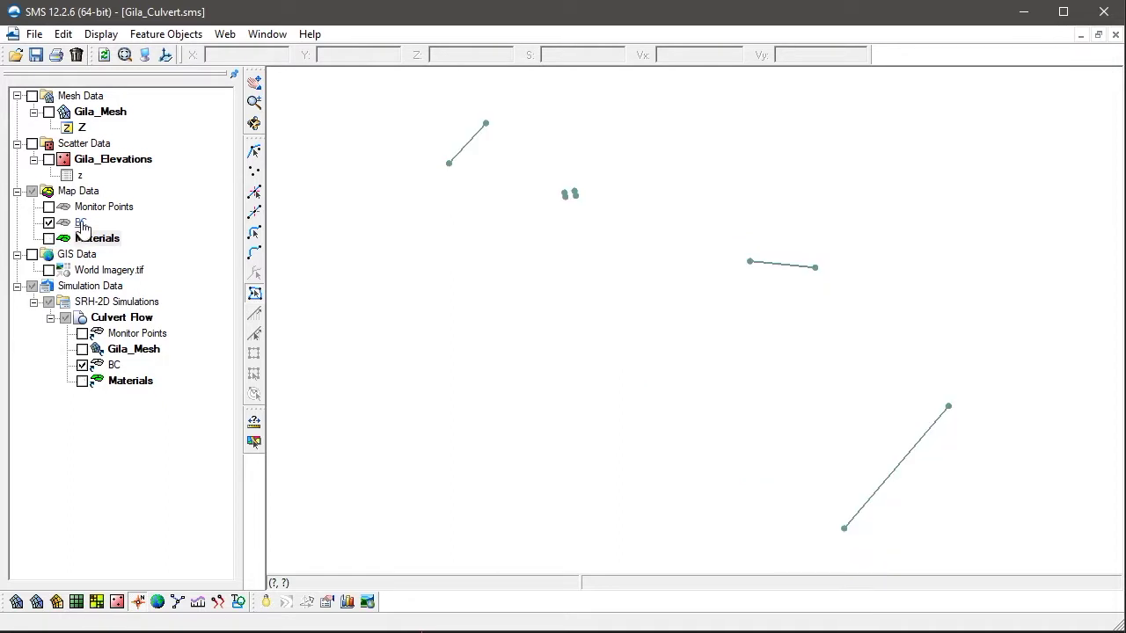
{"action": "left_click", "coordinate": [81, 225]}
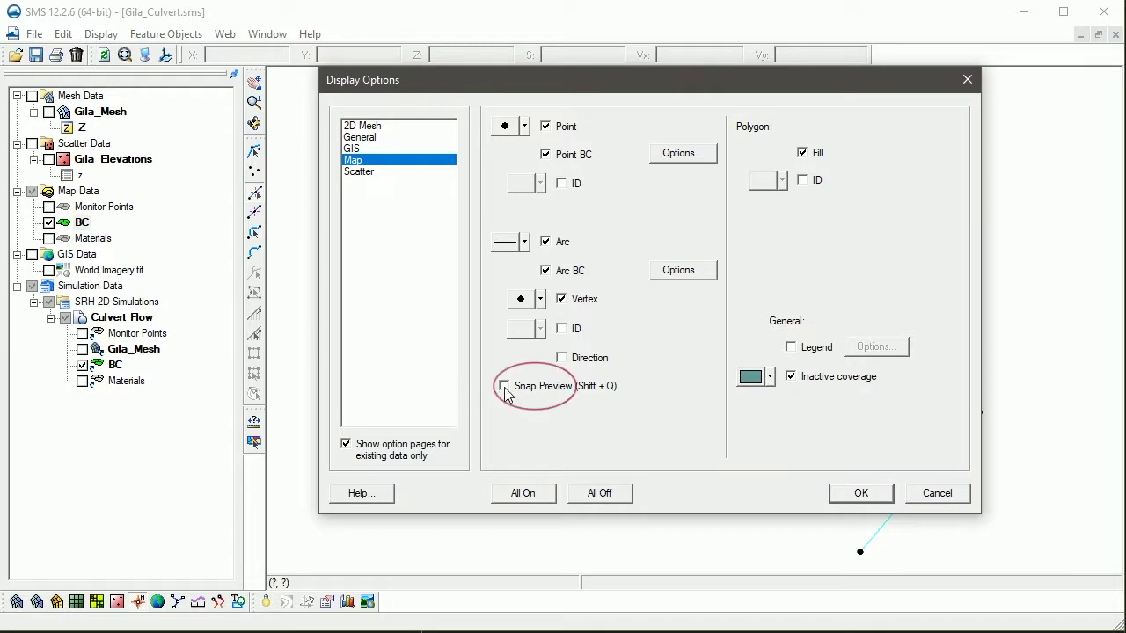
Step: Enable Snap Preview in the Map display options and show Gila_Mesh beneath the BC arcs
{"action": "left_click", "coordinate": [506, 390]}
{"action": "left_click", "coordinate": [861, 493]}
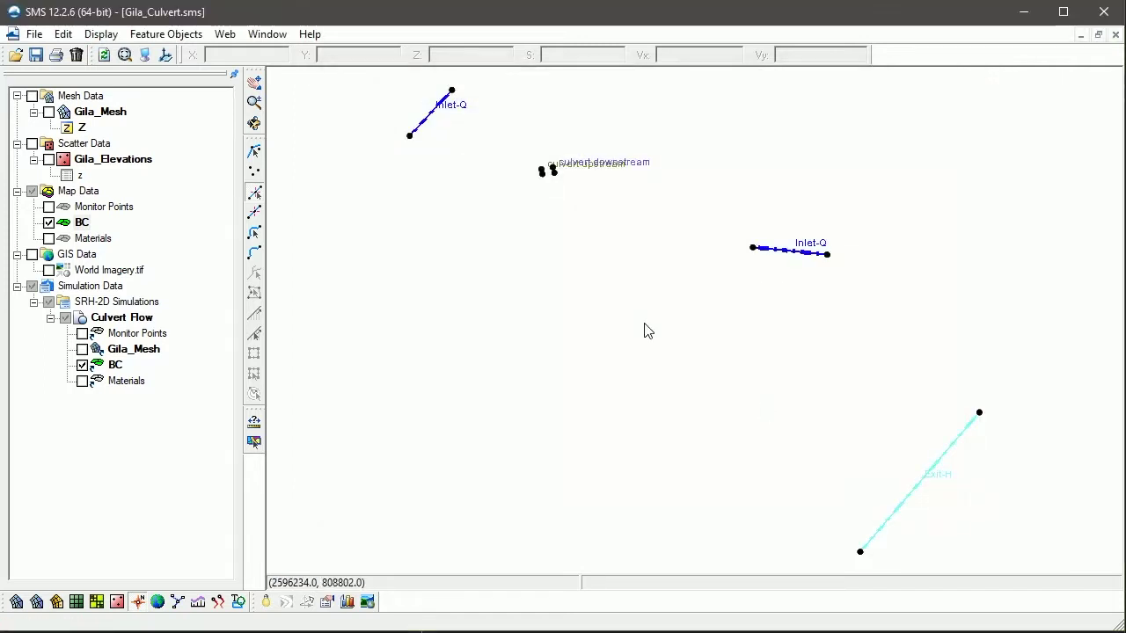
{"action": "left_click", "coordinate": [32, 96]}
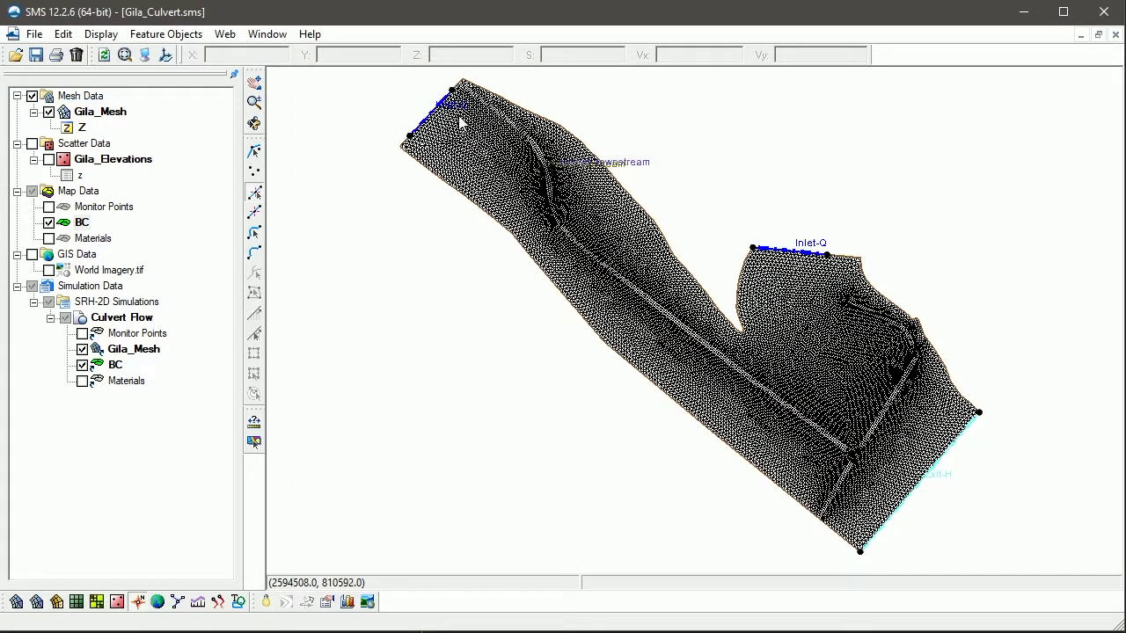
Step: Zoom in on the inlet arc and pan along the mesh to the Exit-H boundary
{"action": "scroll", "coordinate": [457, 118], "scroll_direction": "up", "scroll_amount": 5}
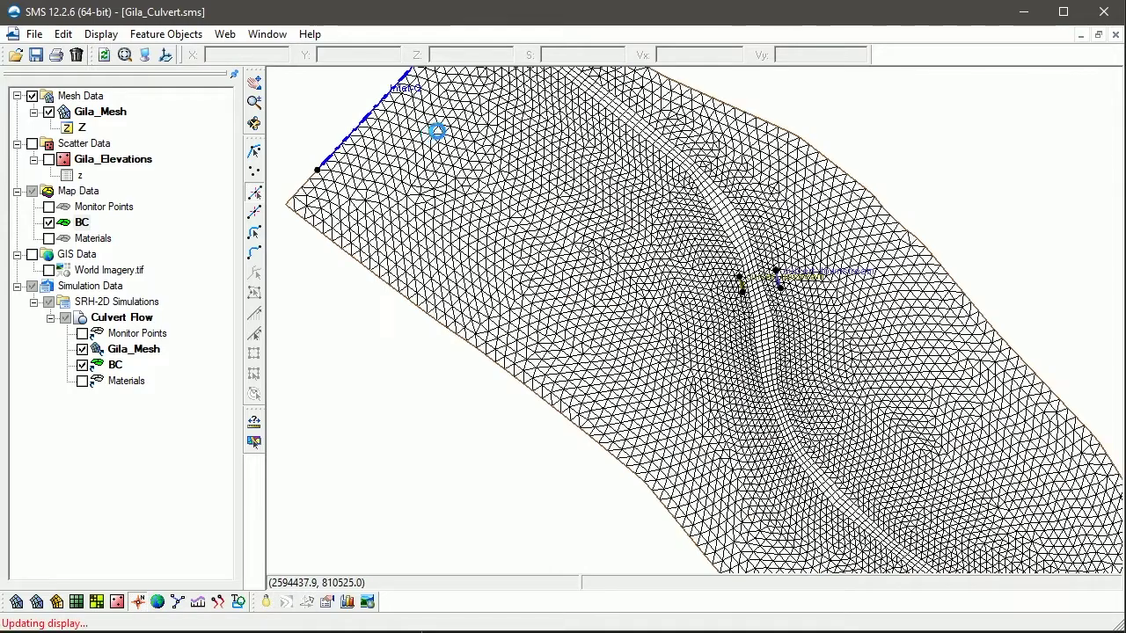
{"action": "left_click_drag", "start_coordinate": [483, 295], "coordinate": [492, 343]}
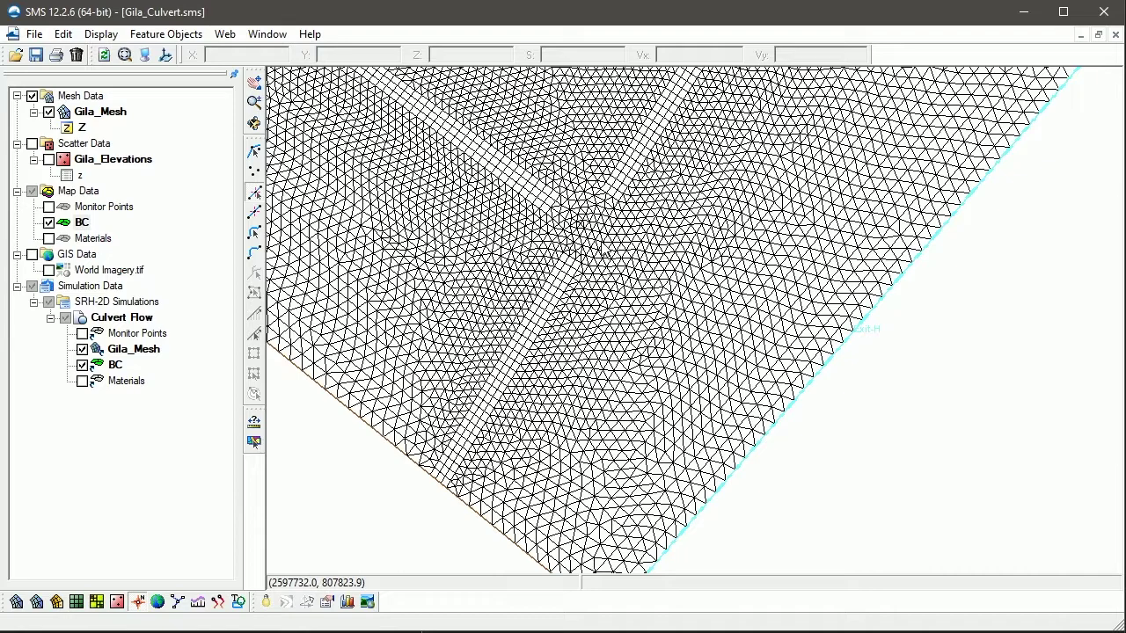
Step: Zoom out to the whole mesh, then zoom in on the culvert upstream and downstream arcs
{"action": "scroll", "coordinate": [607, 253], "scroll_direction": "down", "scroll_amount": 3}
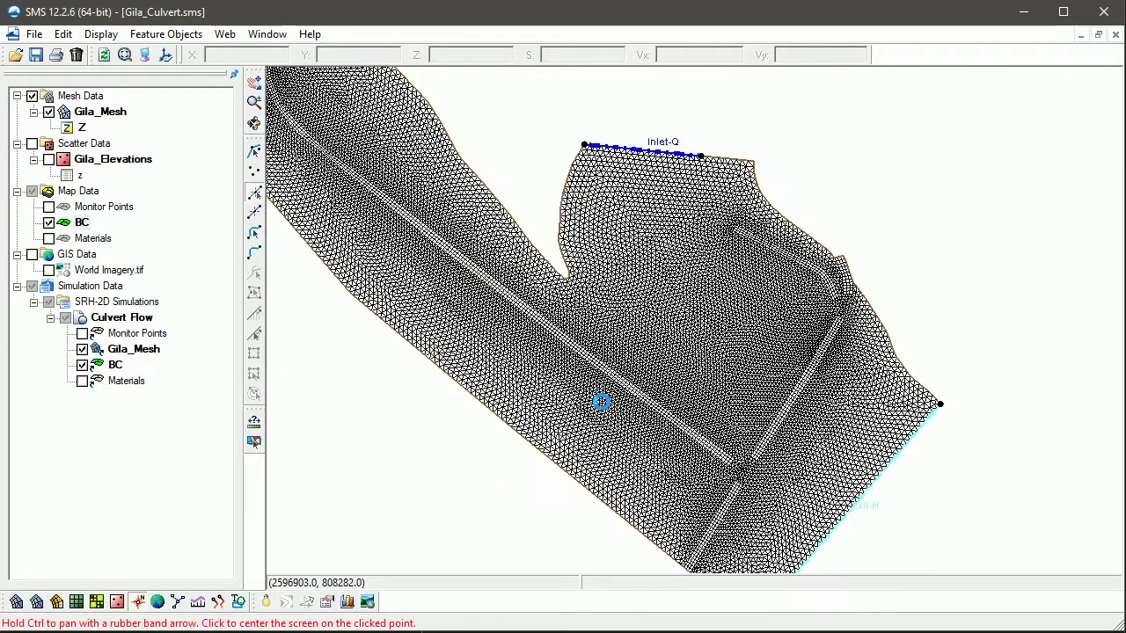
{"action": "scroll", "coordinate": [378, 242], "scroll_direction": "up", "scroll_amount": 5}
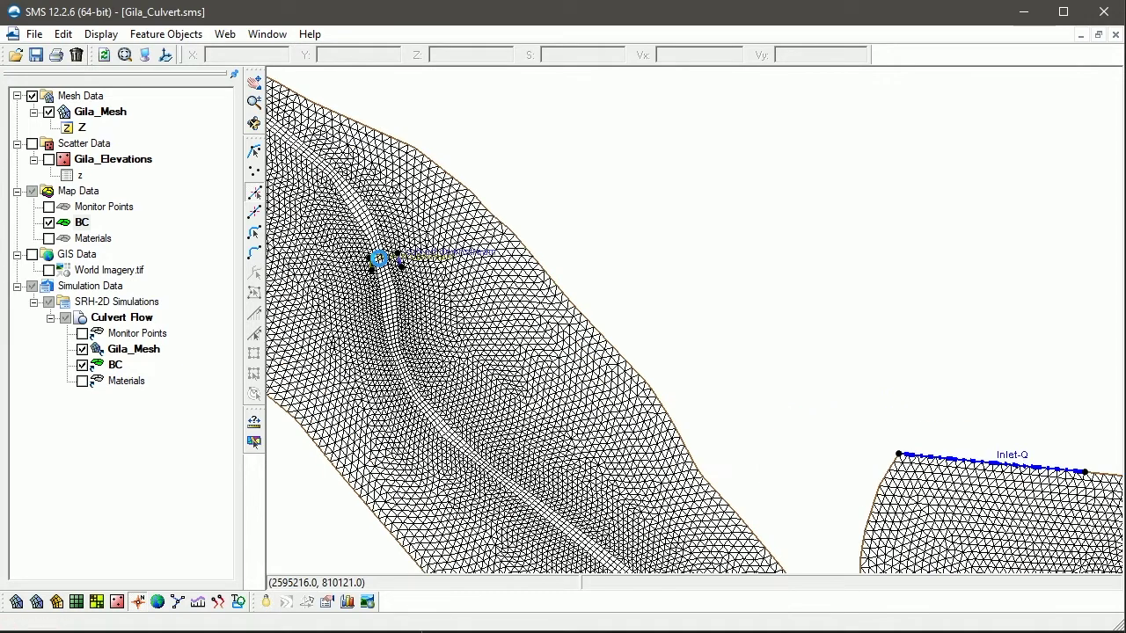
{"action": "scroll", "coordinate": [378, 257], "scroll_direction": "up", "scroll_amount": 5}
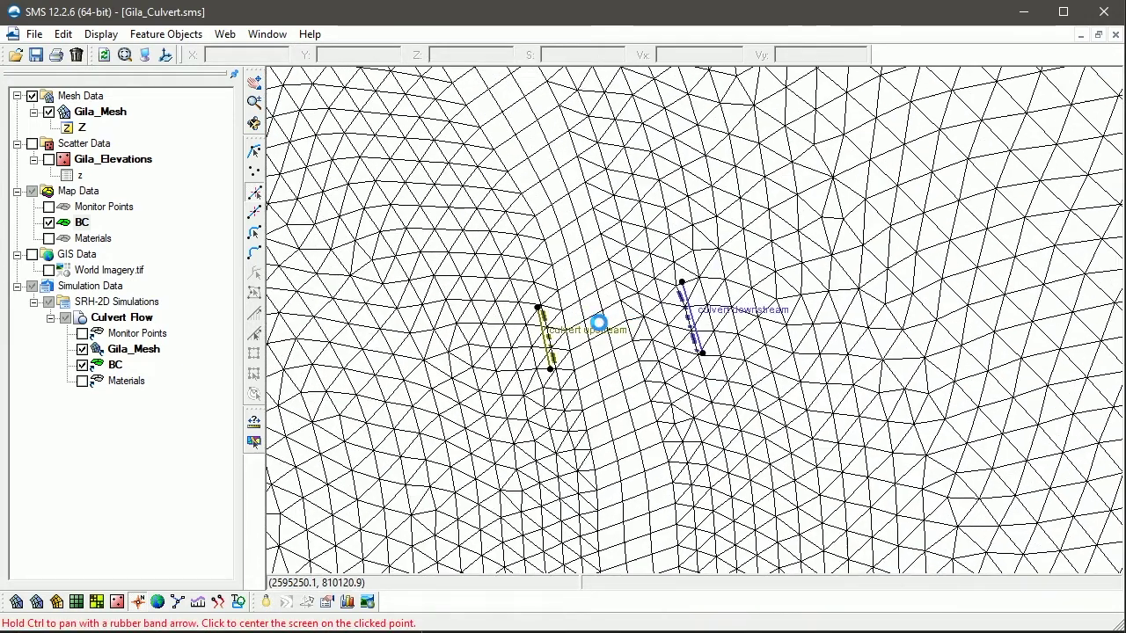
{"action": "scroll", "coordinate": [598, 323], "scroll_direction": "up", "scroll_amount": 3}
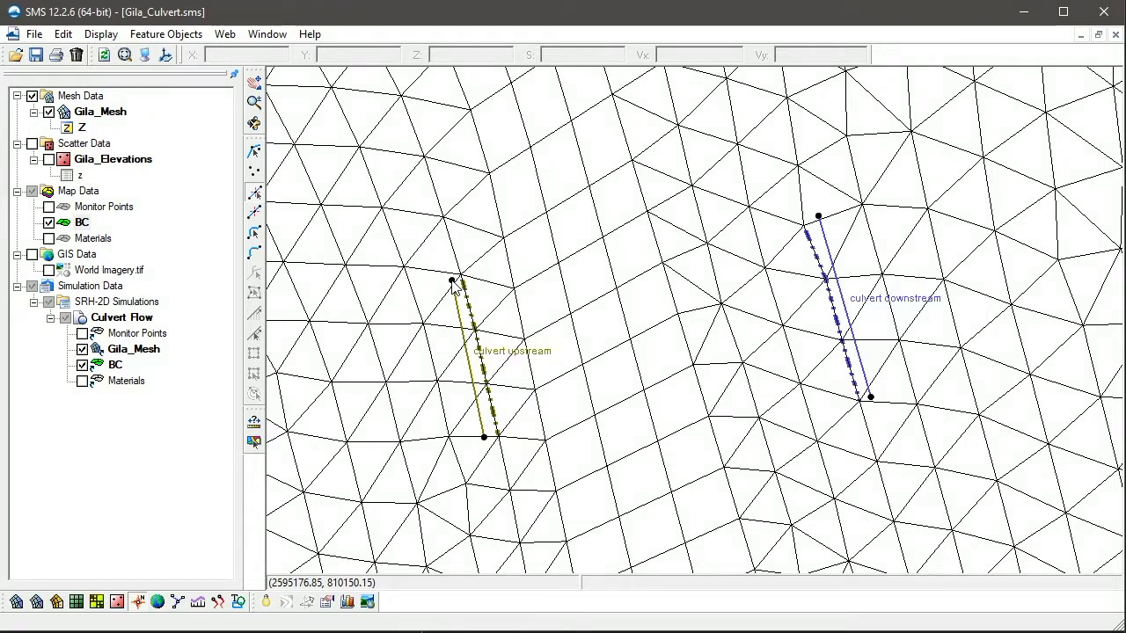
Step: Swap the BC arcs for the active Materials coverage and pick the culvert polygon's upper-right vertex
{"action": "left_click", "coordinate": [48, 223]}
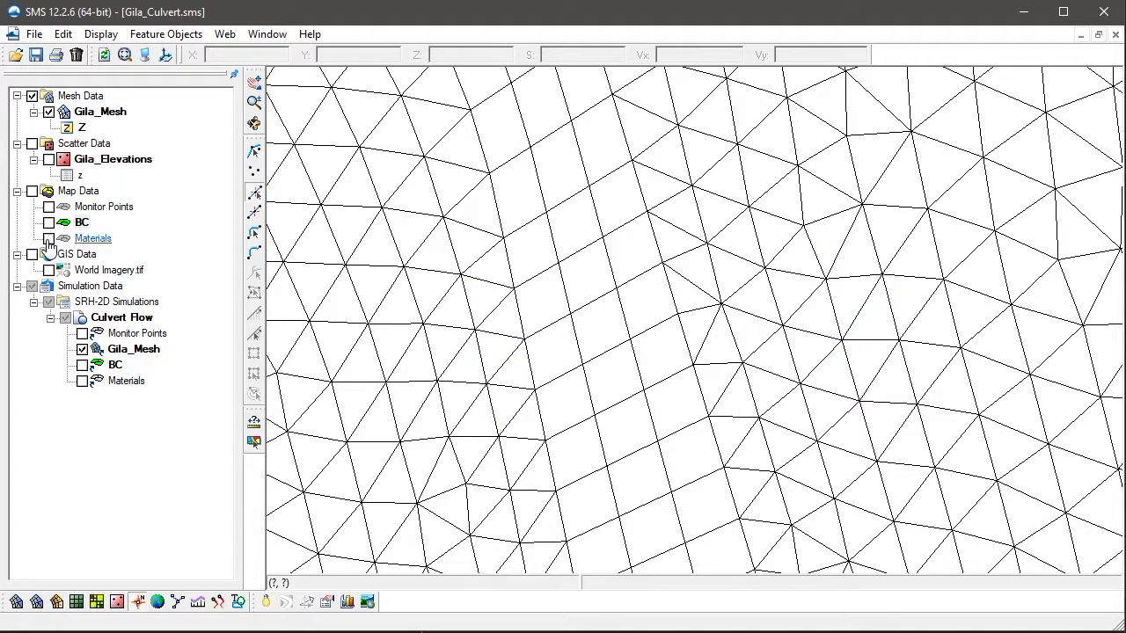
{"action": "left_click", "coordinate": [48, 239]}
{"action": "left_click", "coordinate": [138, 247]}
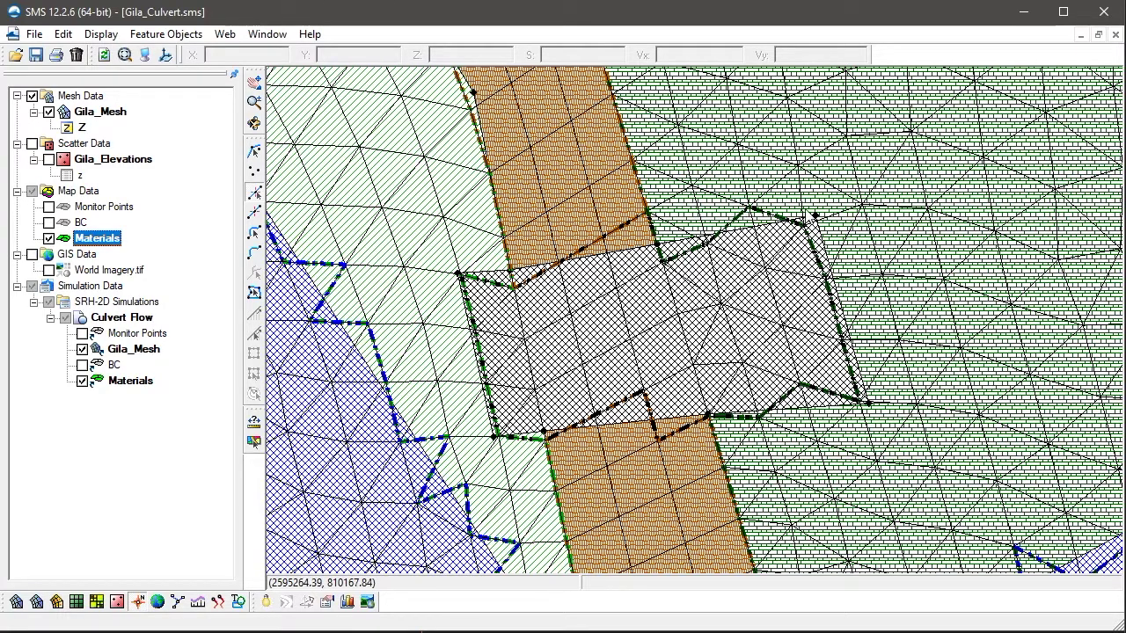
{"action": "left_click", "coordinate": [813, 222]}
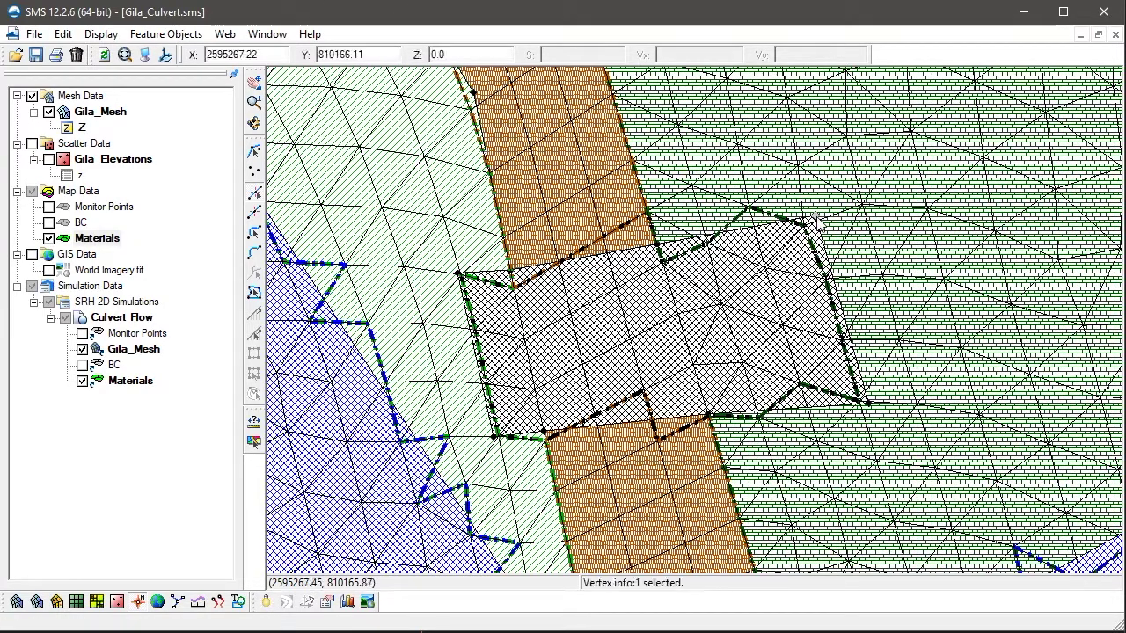
{"action": "left_click_drag", "start_coordinate": [816, 222], "coordinate": [870, 209]}
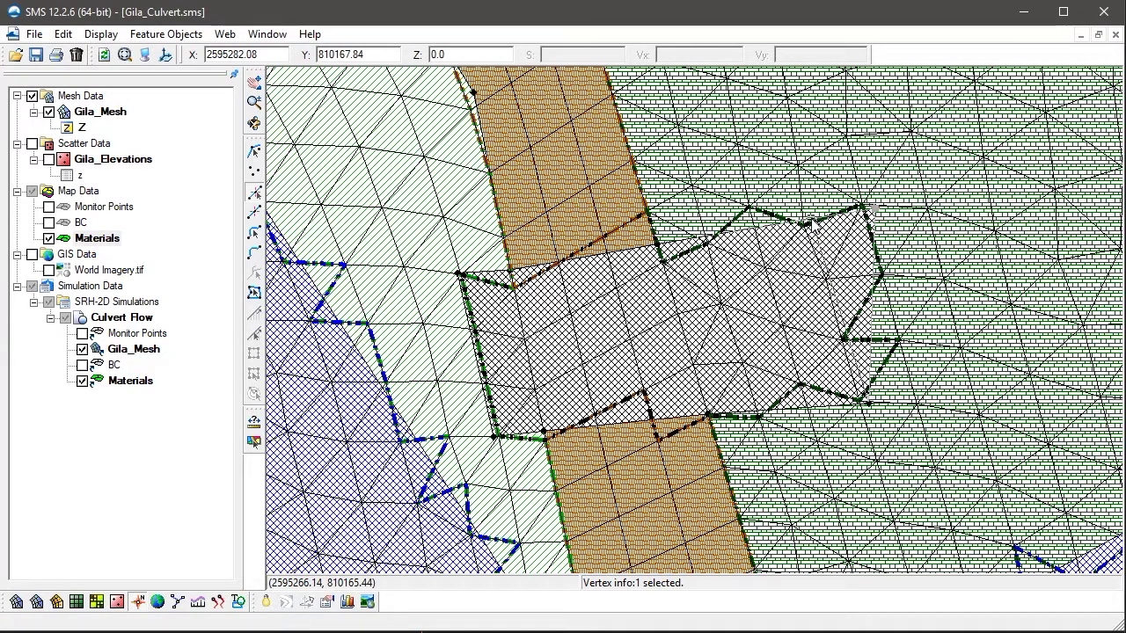
{"action": "left_click_drag", "start_coordinate": [814, 226], "coordinate": [814, 227]}
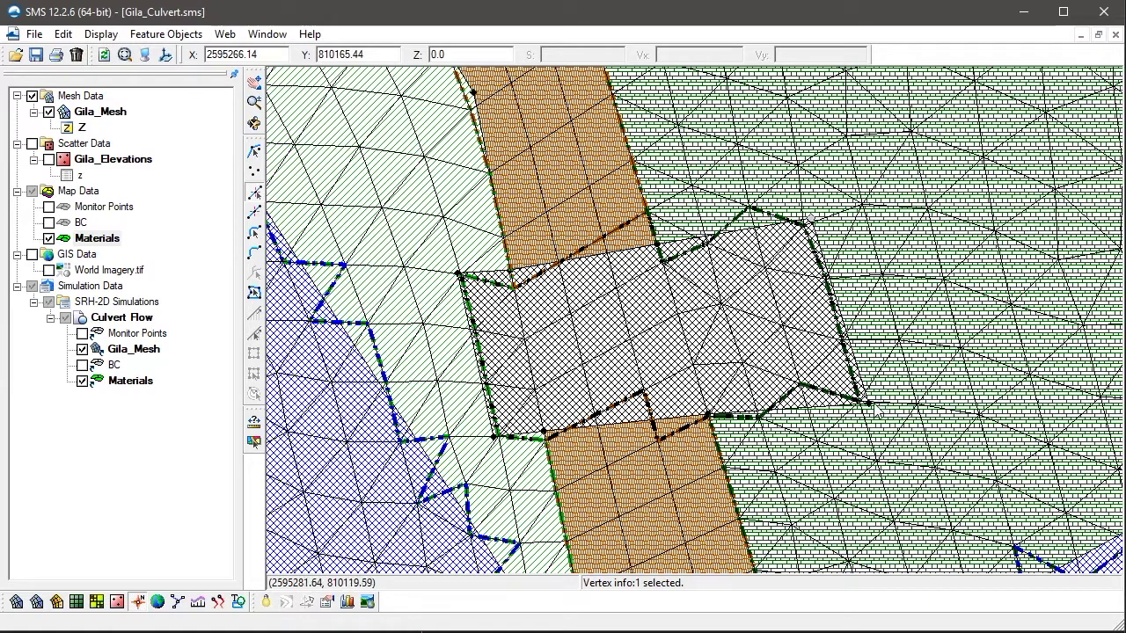
{"action": "left_click_drag", "start_coordinate": [869, 405], "coordinate": [934, 468]}
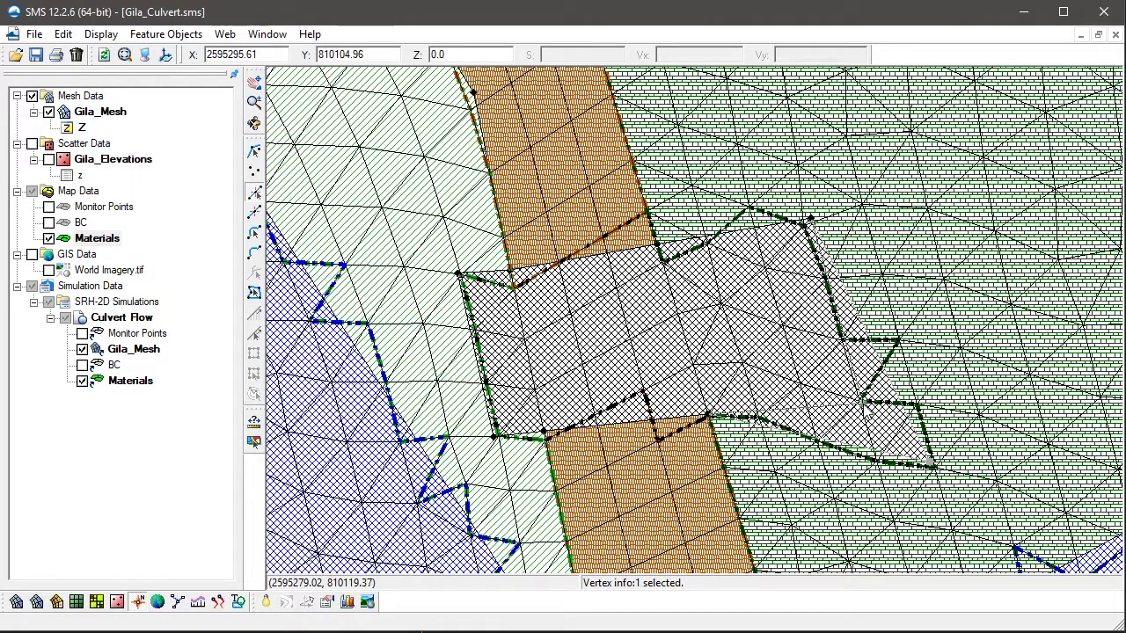
{"action": "left_click", "coordinate": [862, 401]}
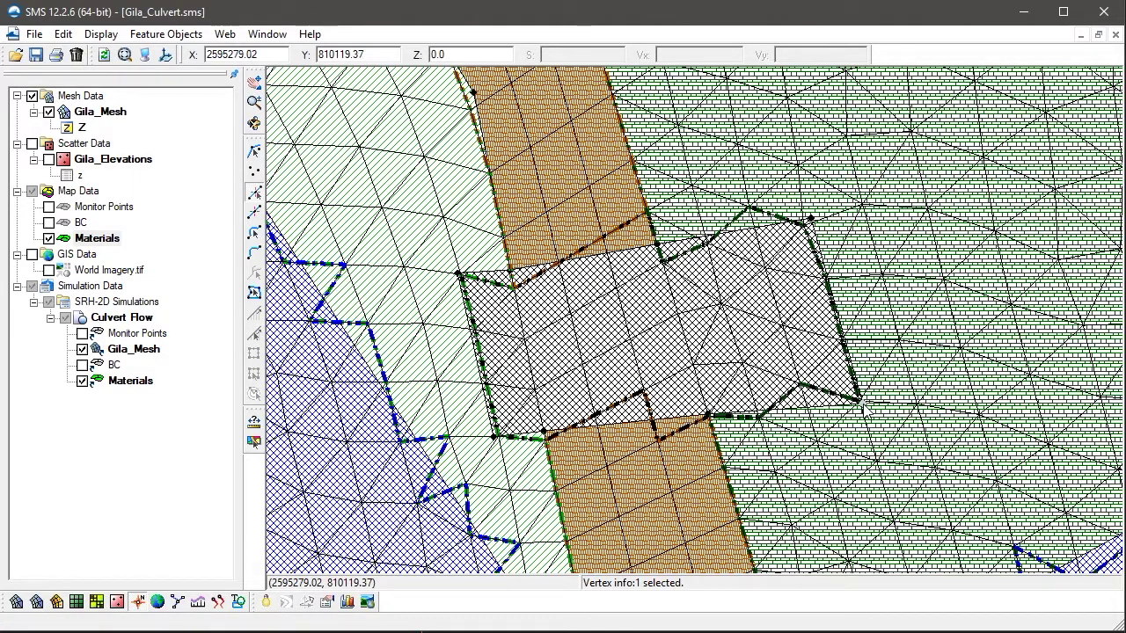